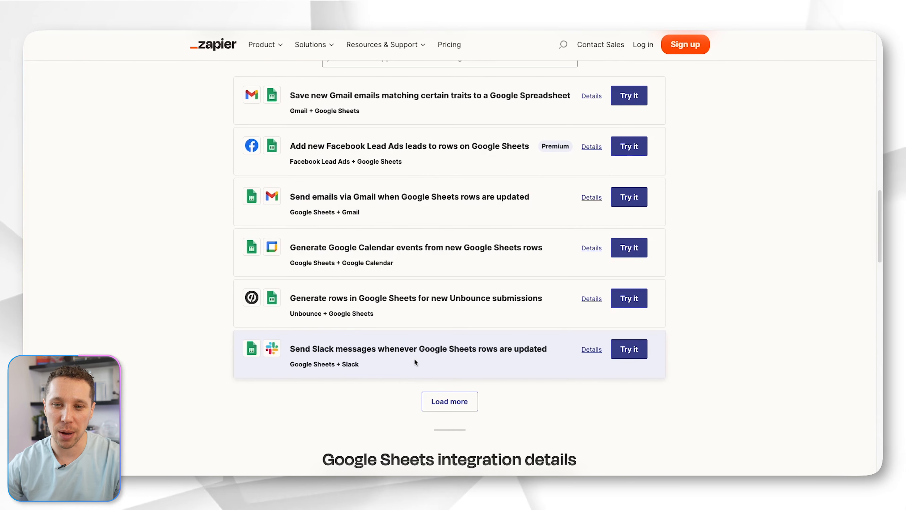
pyautogui.scroll(1, 423, 361)
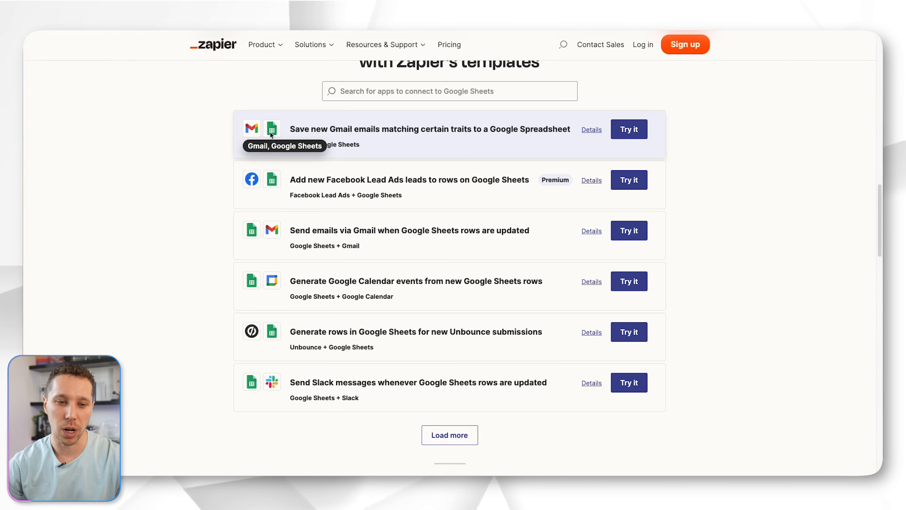
pyautogui.scroll(-10, 346, 250)
pyautogui.scroll(15, 351, 257)
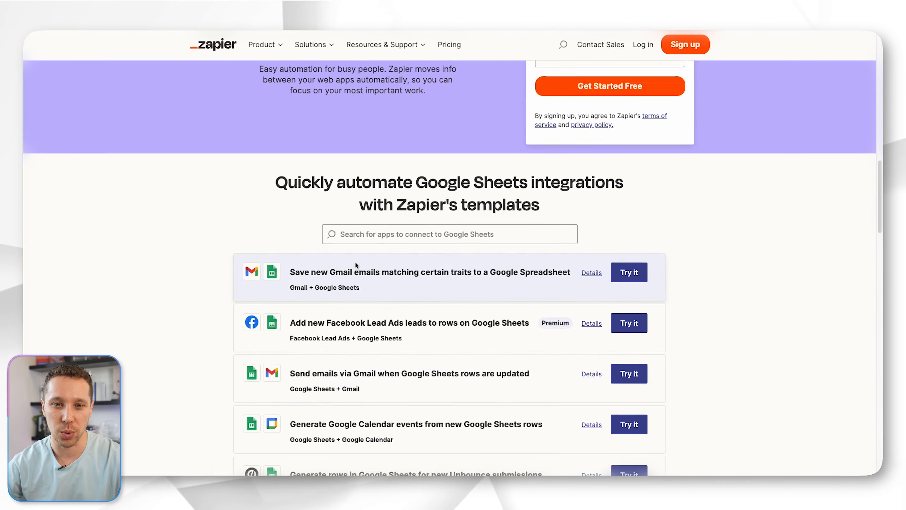
pyautogui.scroll(1, 355, 266)
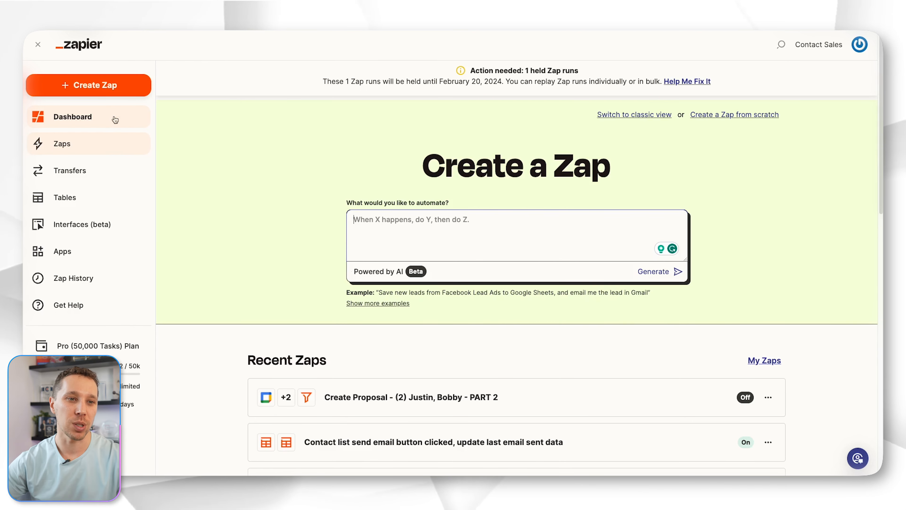
# Create a new Zap with Gmail as its trigger app
pyautogui.click(110, 85)
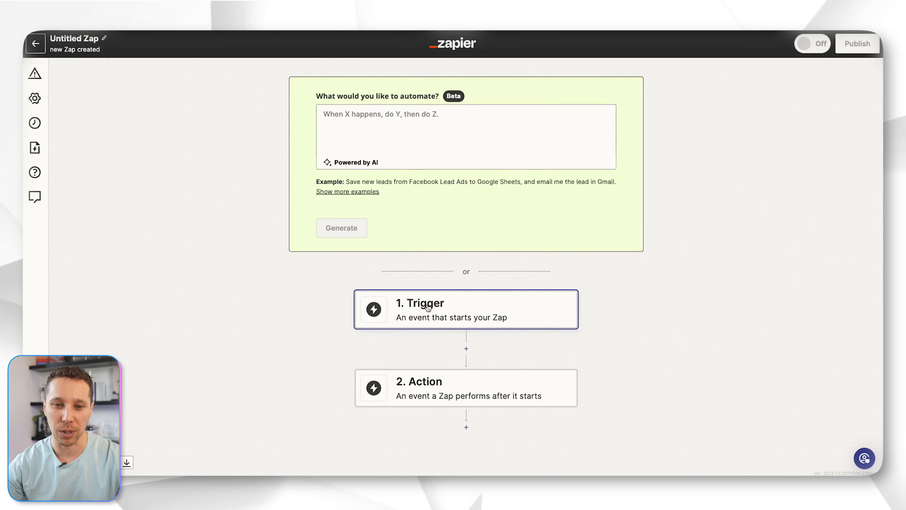
pyautogui.click(428, 307)
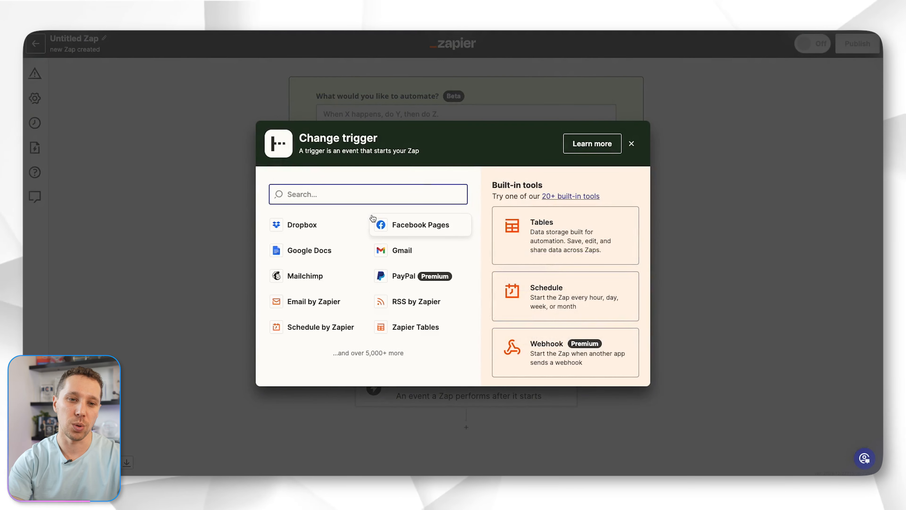
pyautogui.write('gma')
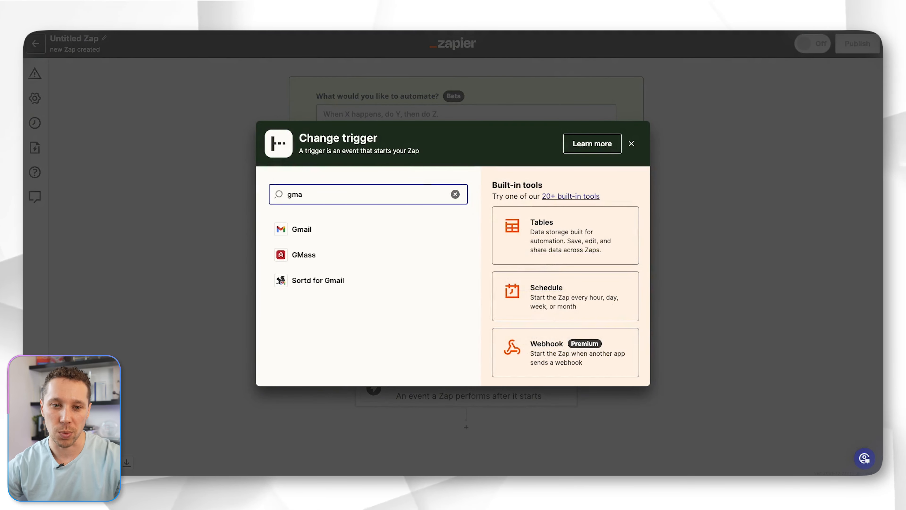
pyautogui.click(340, 231)
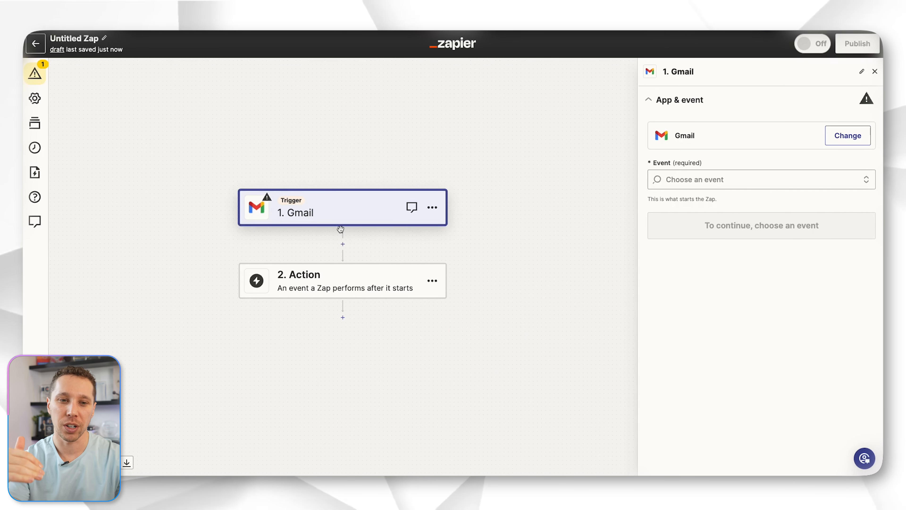
# Set the Gmail trigger's event to New Labeled Email and continue with the connected Gmail account
pyautogui.click(669, 181)
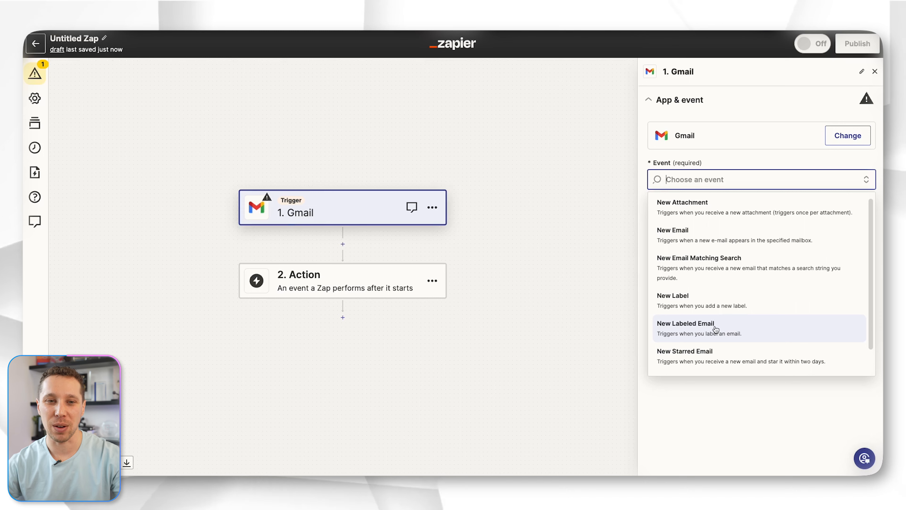
pyautogui.click(716, 330)
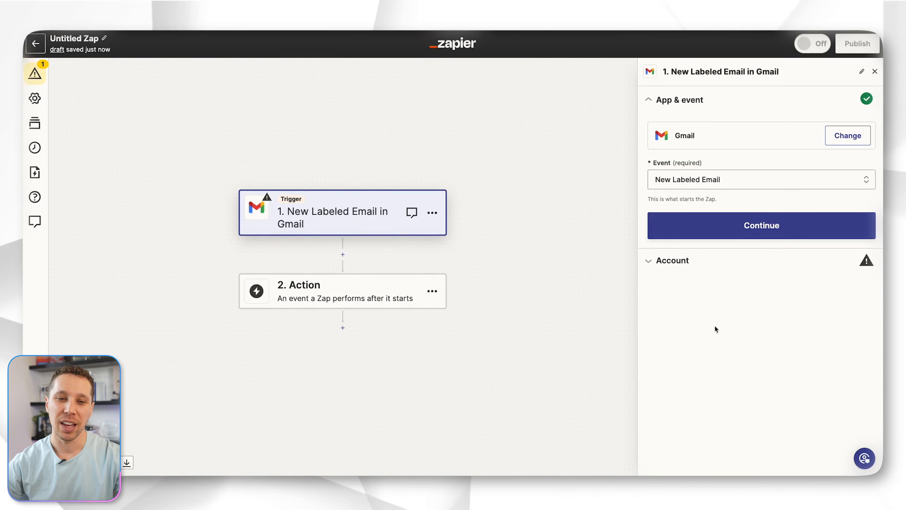
pyautogui.click(726, 235)
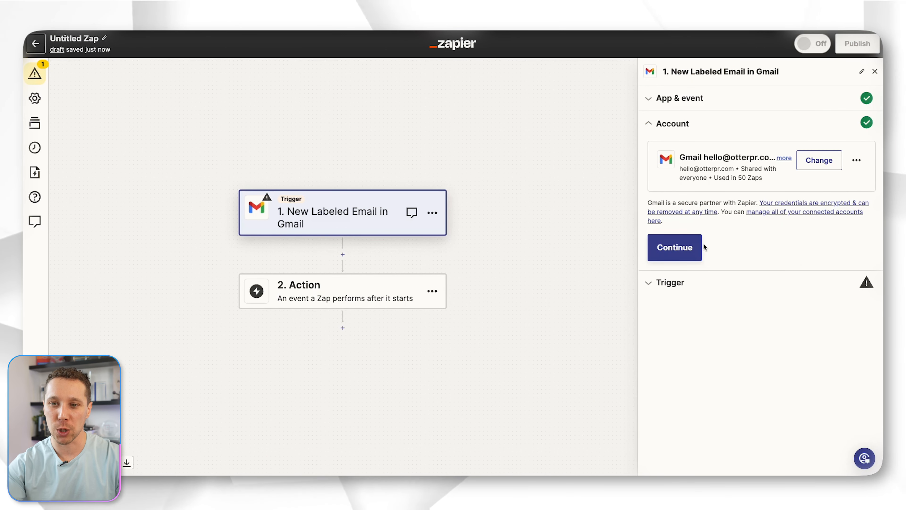
pyautogui.click(687, 249)
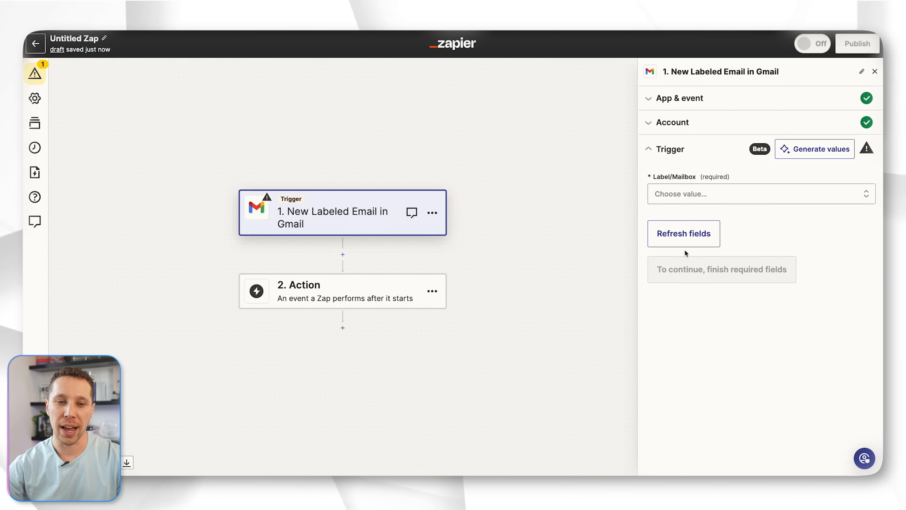
# Choose the podcast label as the Gmail trigger's Label/Mailbox and continue to the test section
pyautogui.click(691, 193)
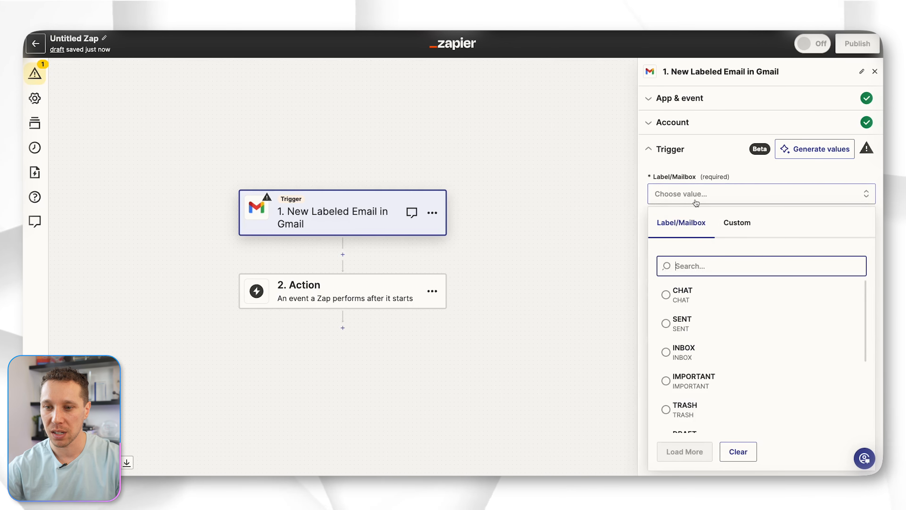
pyautogui.scroll(-4, 735, 293)
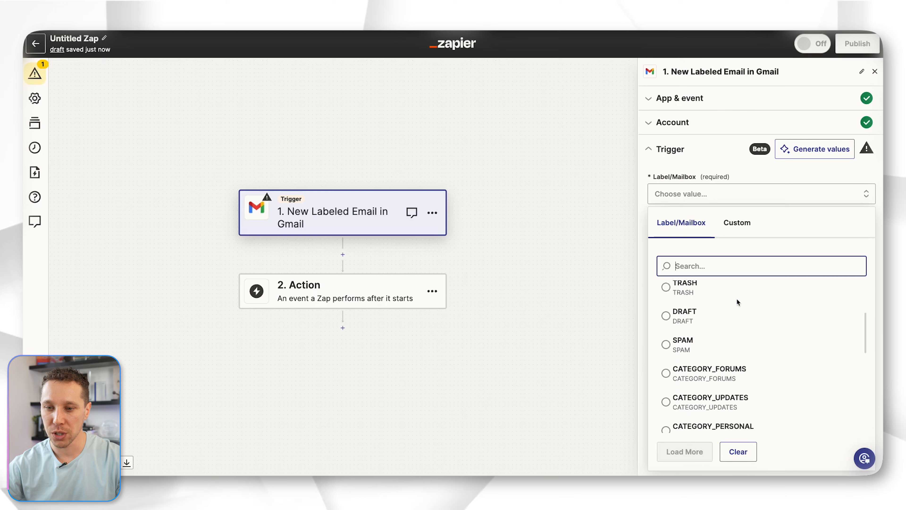
pyautogui.scroll(-8, 736, 298)
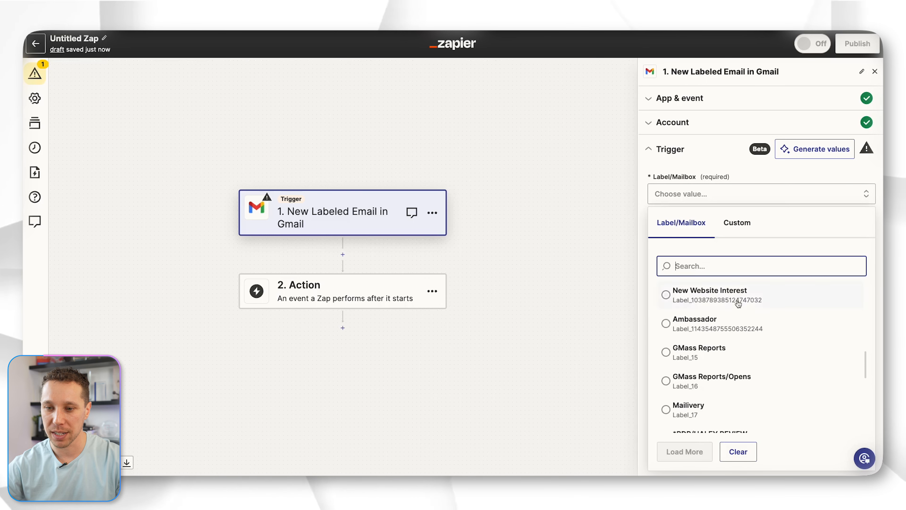
pyautogui.scroll(-5, 737, 304)
pyautogui.click(726, 322)
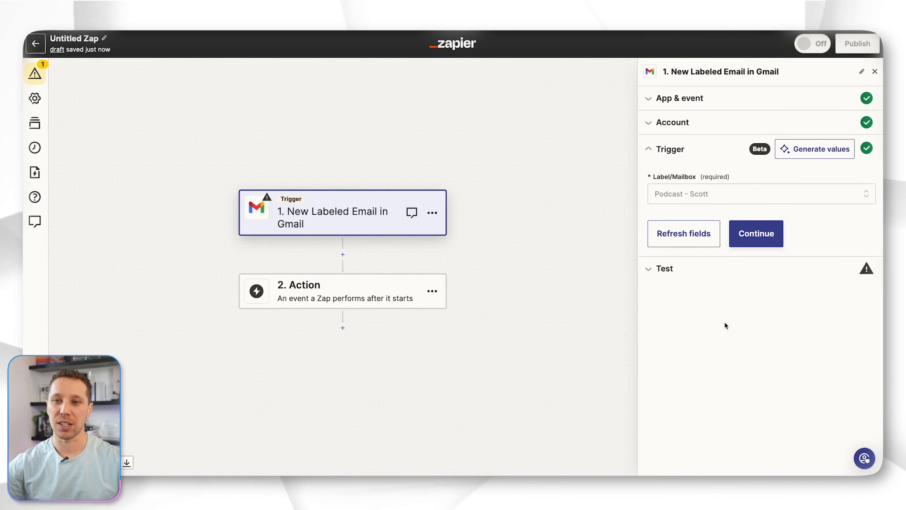
pyautogui.click(747, 240)
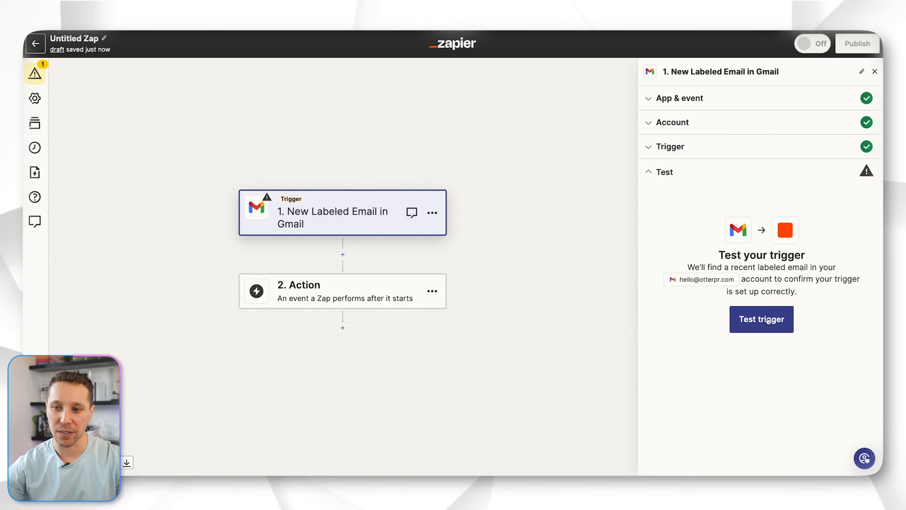
# Test the Gmail trigger and continue with the selected email record
pyautogui.click(769, 320)
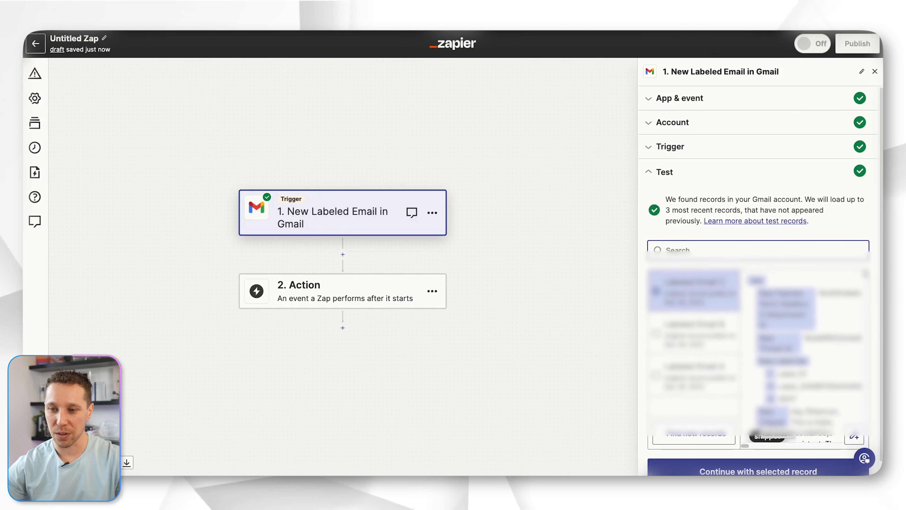
pyautogui.scroll(-1, 703, 218)
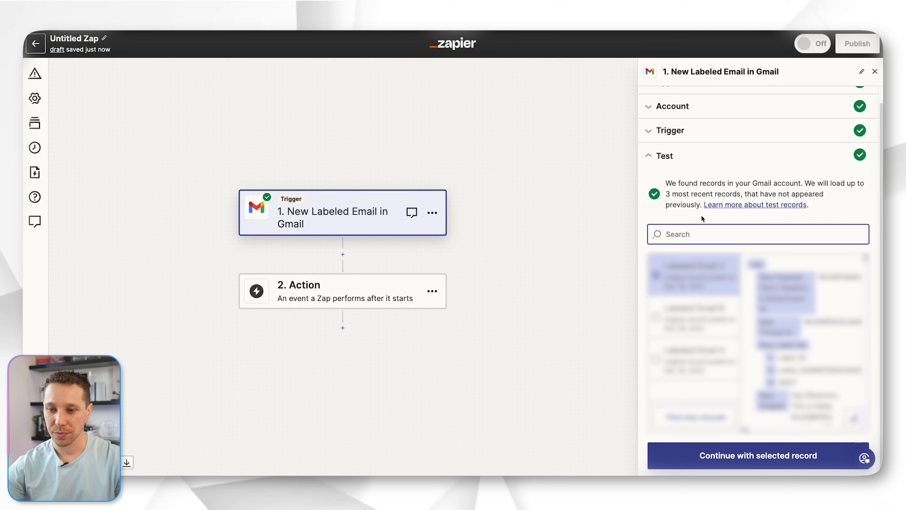
pyautogui.click(774, 461)
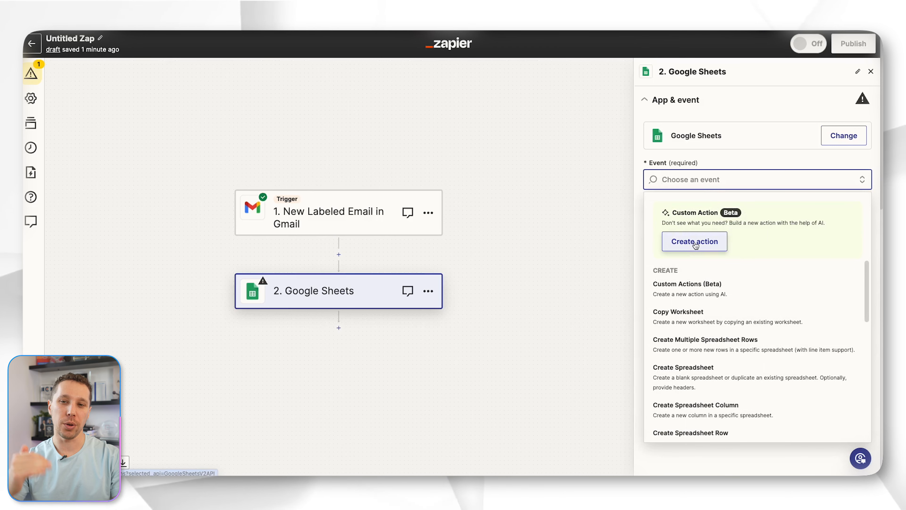
# Set the Google Sheets action's event to Create Spreadsheet Row and continue with the connected account
pyautogui.write('rod')
pyautogui.press('BackSpace')
pyautogui.write('w')
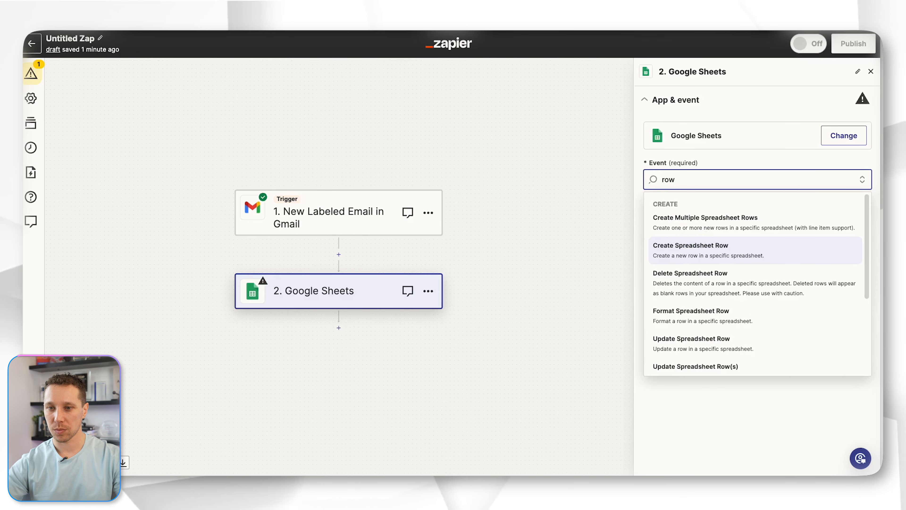
pyautogui.click(685, 247)
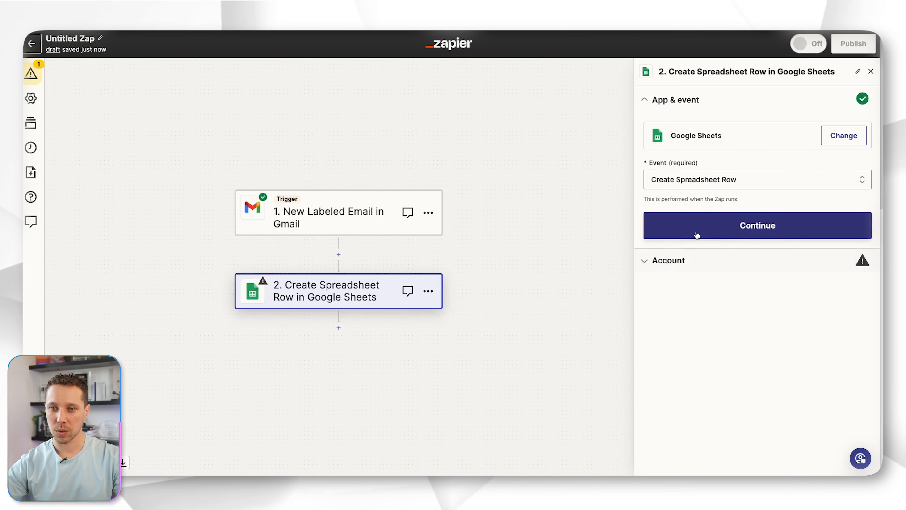
pyautogui.click(698, 228)
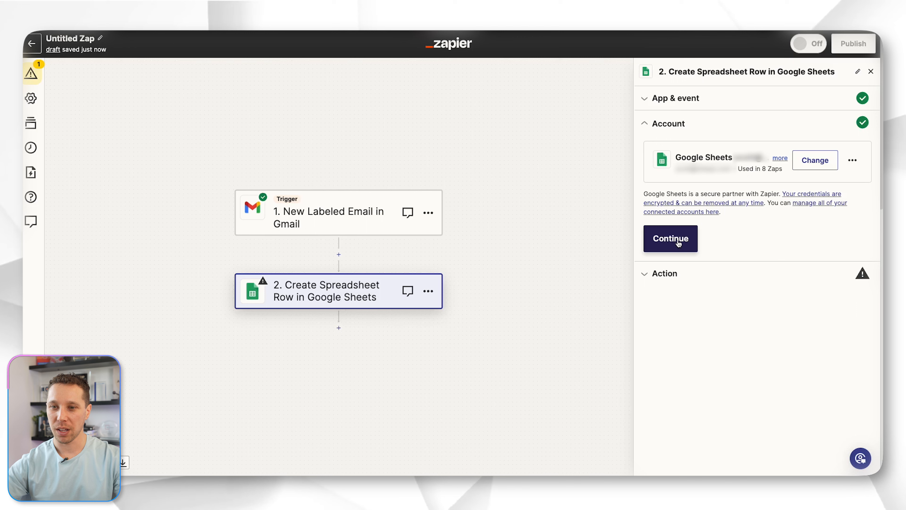
pyautogui.click(671, 238)
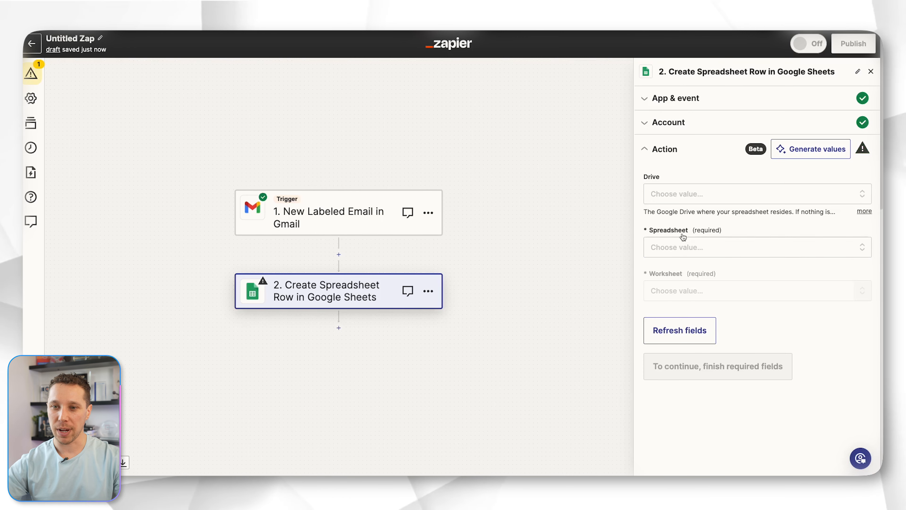
# Point the row action at the Podcast - Test spreadsheet in My Google Drive with worksheet Sheet1, and continue
pyautogui.click(683, 195)
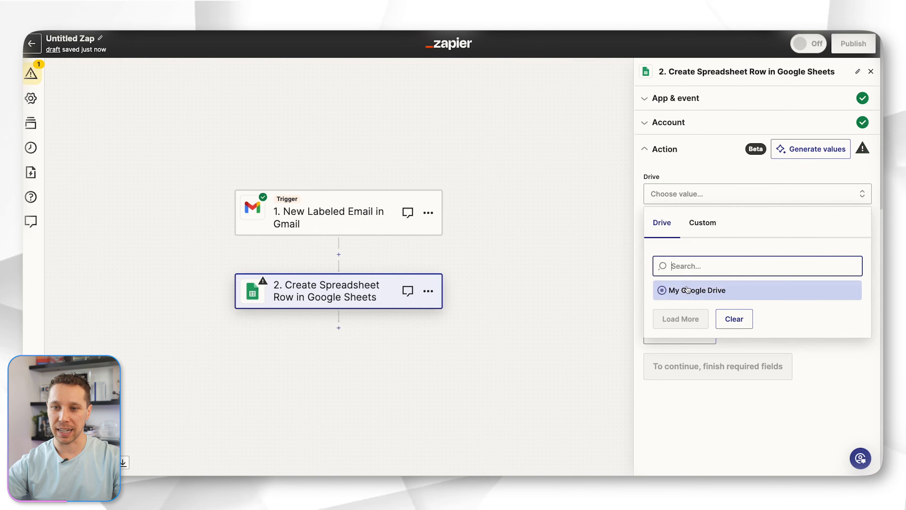
pyautogui.click(686, 289)
pyautogui.click(694, 250)
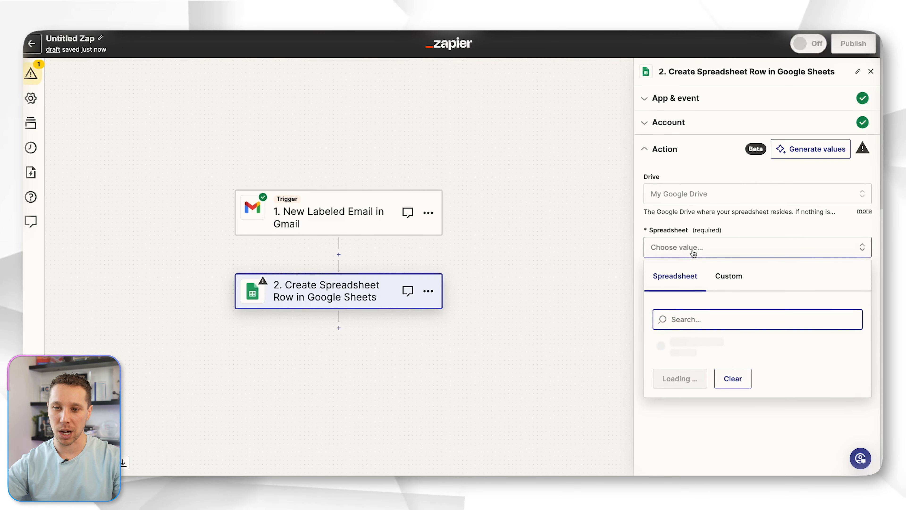
pyautogui.write('p')
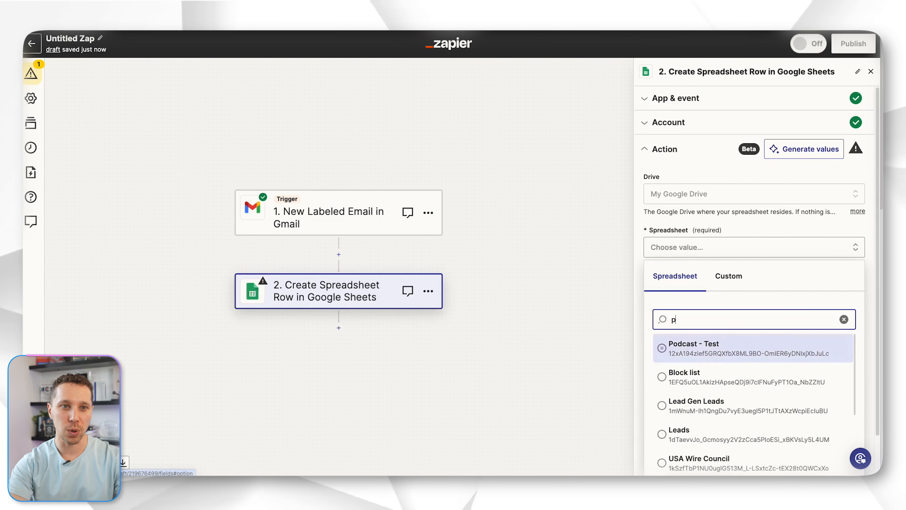
pyautogui.write('odcast')
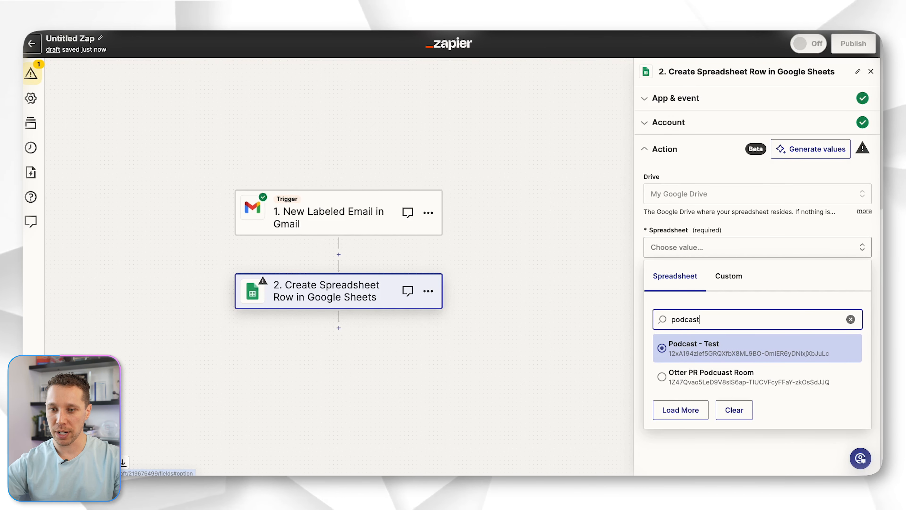
pyautogui.click(698, 348)
pyautogui.click(706, 296)
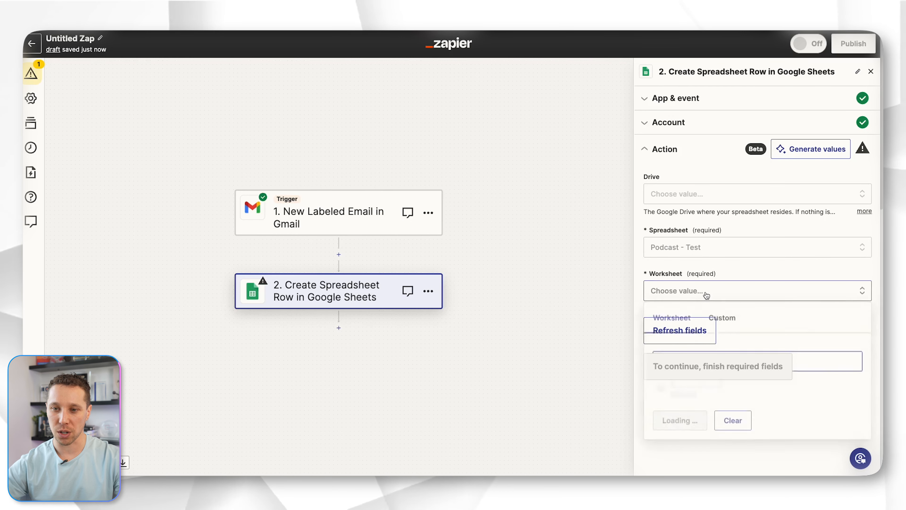
pyautogui.click(688, 388)
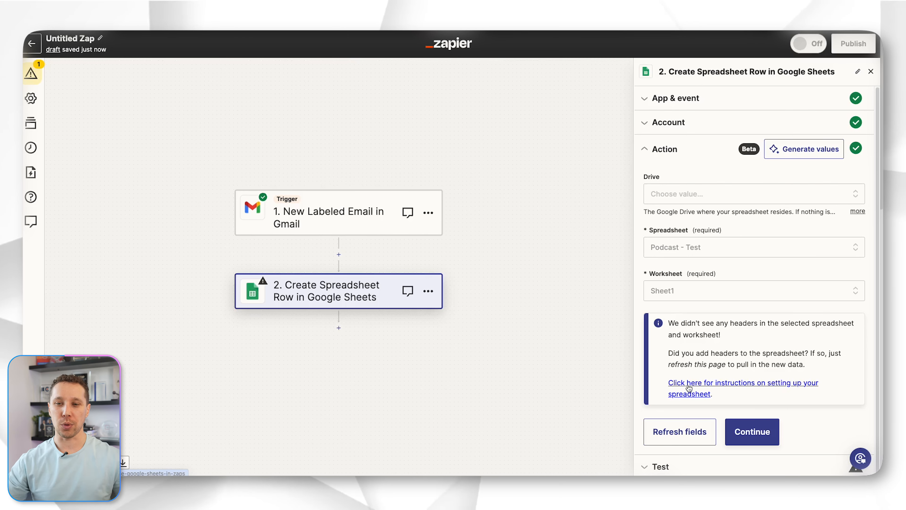
pyautogui.click(748, 431)
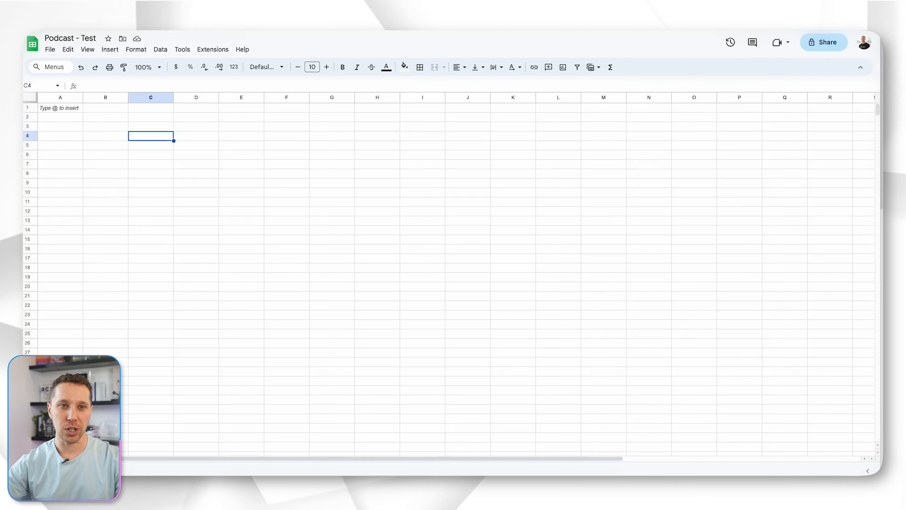
# Switch to the Podcast - Test spreadsheet in Google Sheets, enter the header Email in cell A1, and refresh the Zap action's fields
pyautogui.click(74, 108)
pyautogui.write('E')
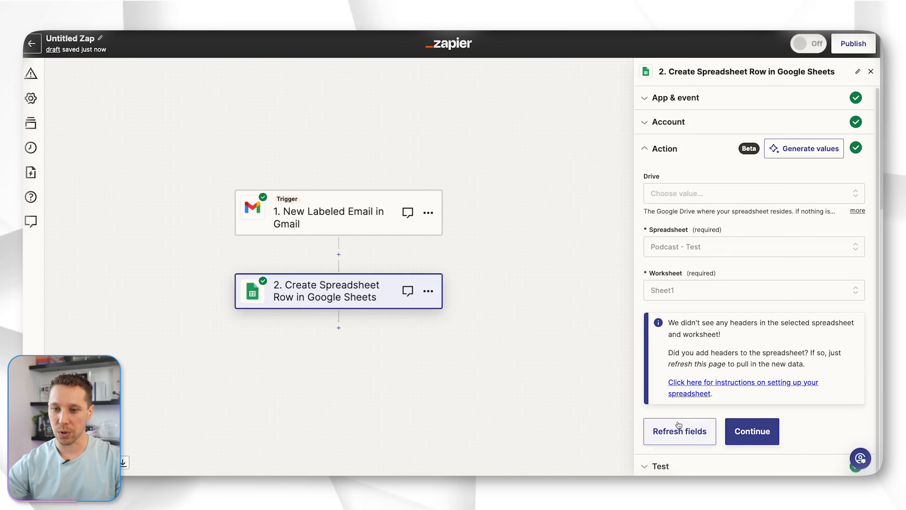
pyautogui.click(678, 429)
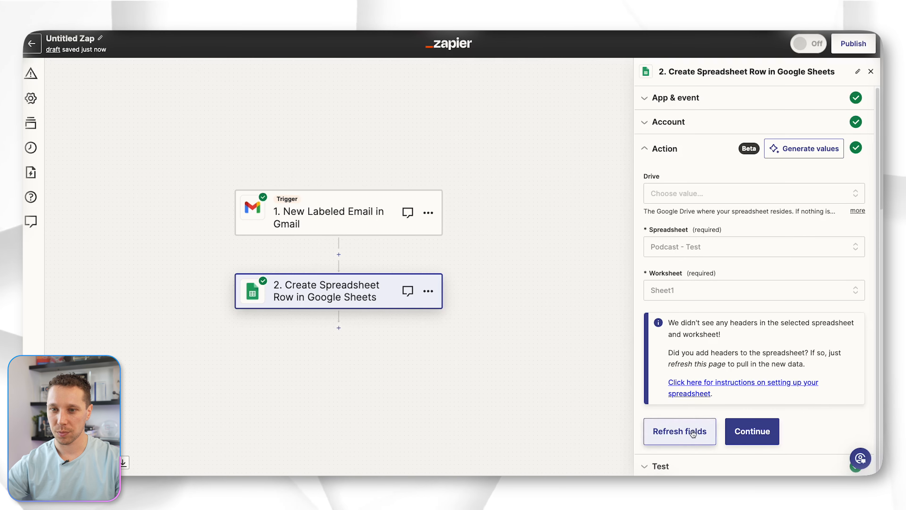
pyautogui.click(681, 429)
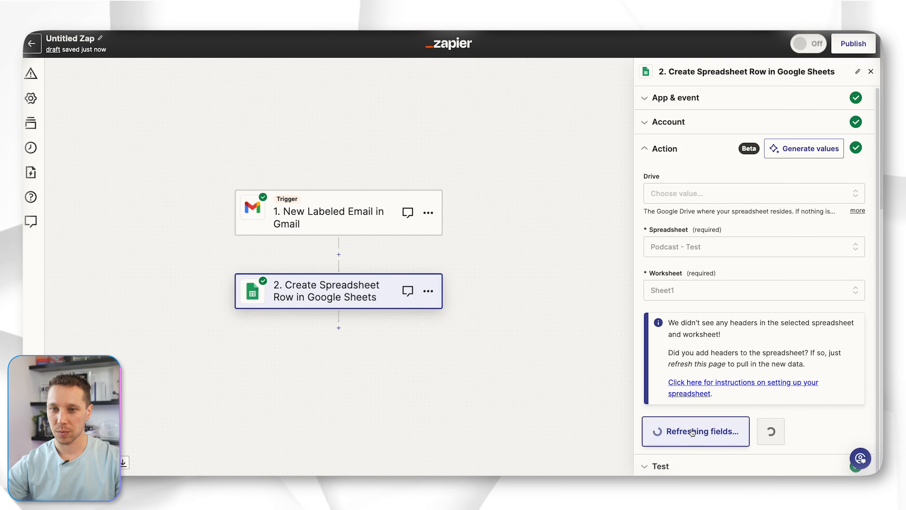
# Look through the Gmail trigger's data fields available for the row's Email column
pyautogui.doubleClick(653, 317)
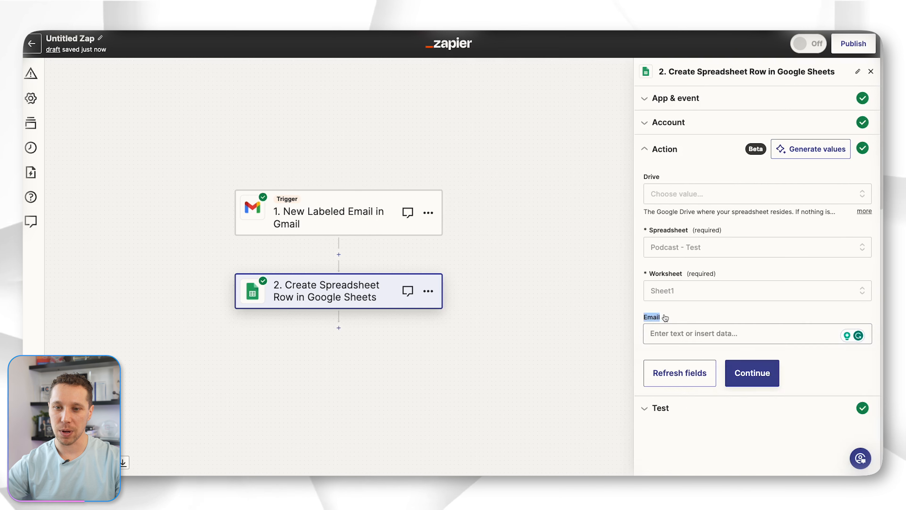
pyautogui.click(681, 333)
pyautogui.scroll(-2, 708, 353)
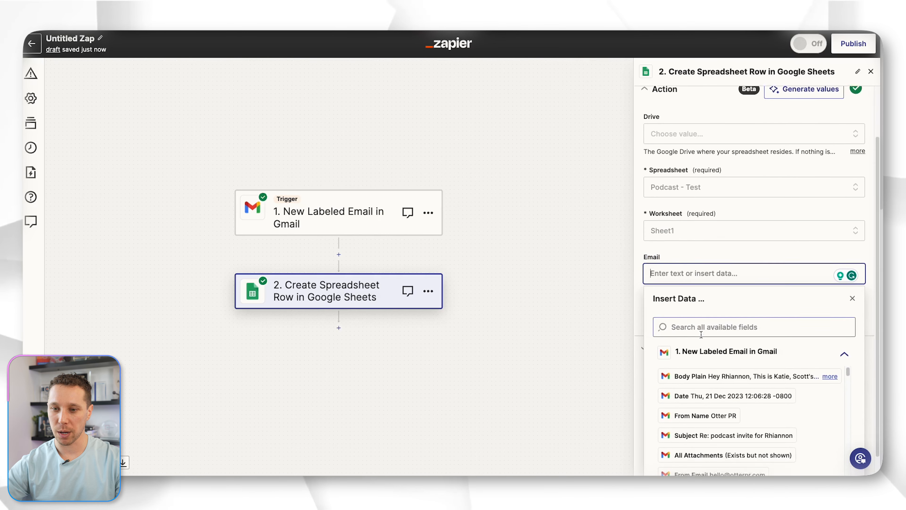
pyautogui.scroll(-1, 709, 354)
pyautogui.scroll(1, 663, 267)
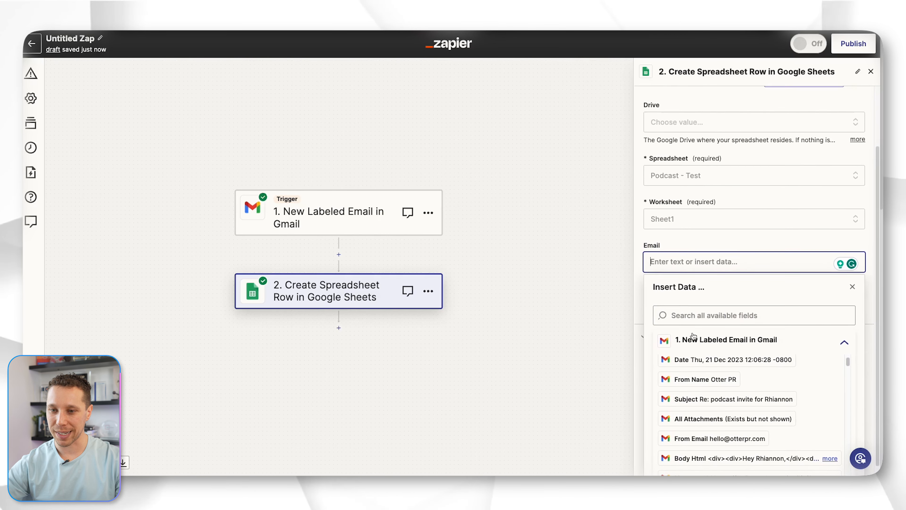
pyautogui.scroll(-1, 663, 267)
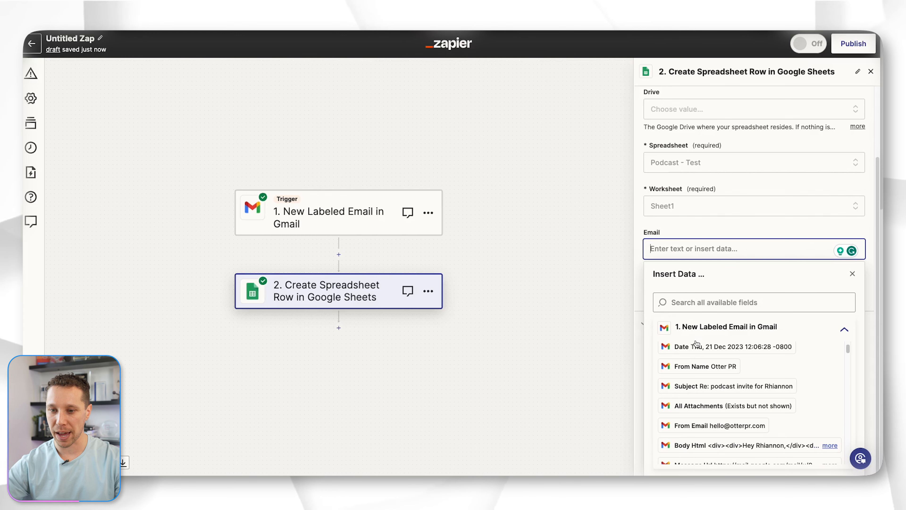
pyautogui.scroll(-1, 696, 344)
pyautogui.scroll(-5, 728, 424)
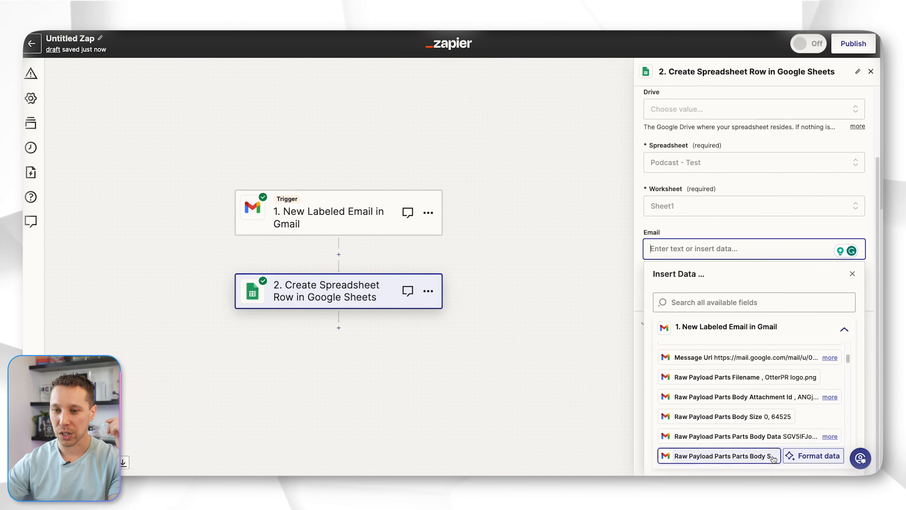
pyautogui.scroll(-3, 773, 459)
pyautogui.scroll(-5, 776, 460)
pyautogui.scroll(-10, 768, 458)
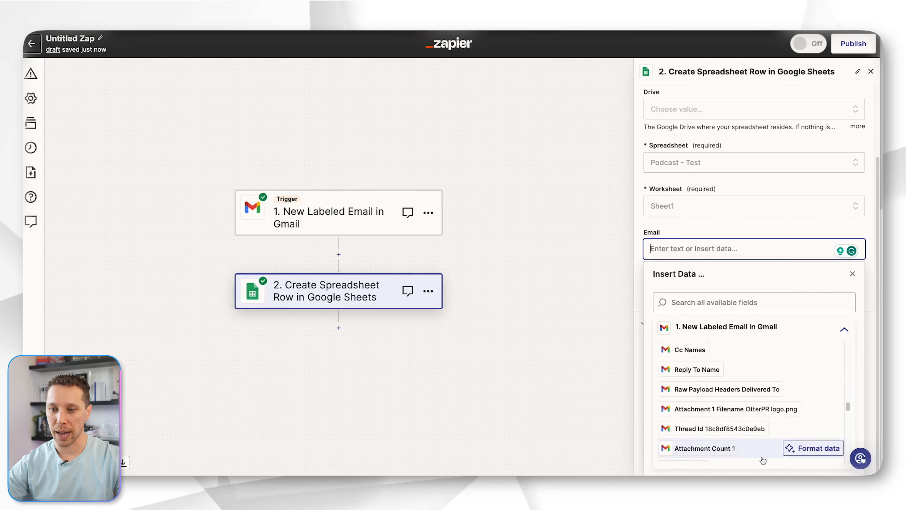
# Search the available fields for email and map the trigger's To Emails to the row's Email field
pyautogui.click(731, 302)
pyautogui.write('e')
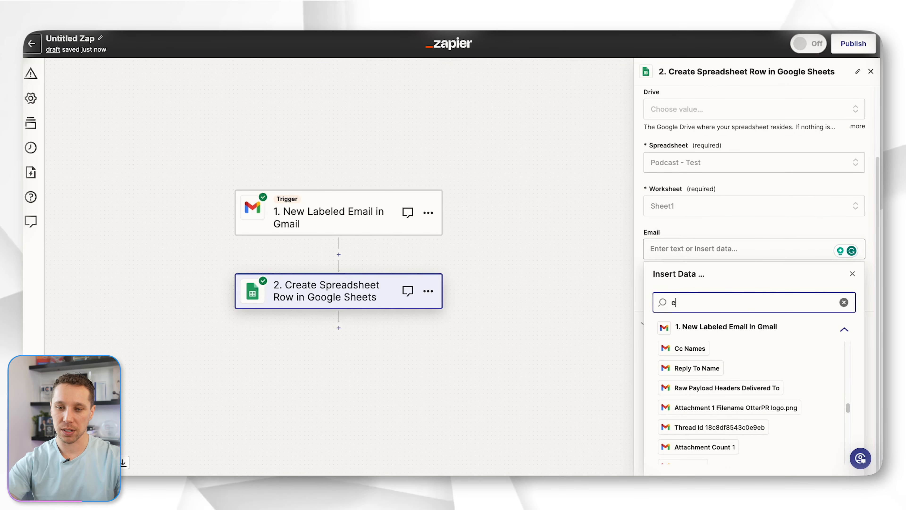
pyautogui.write('mail')
pyautogui.click(687, 411)
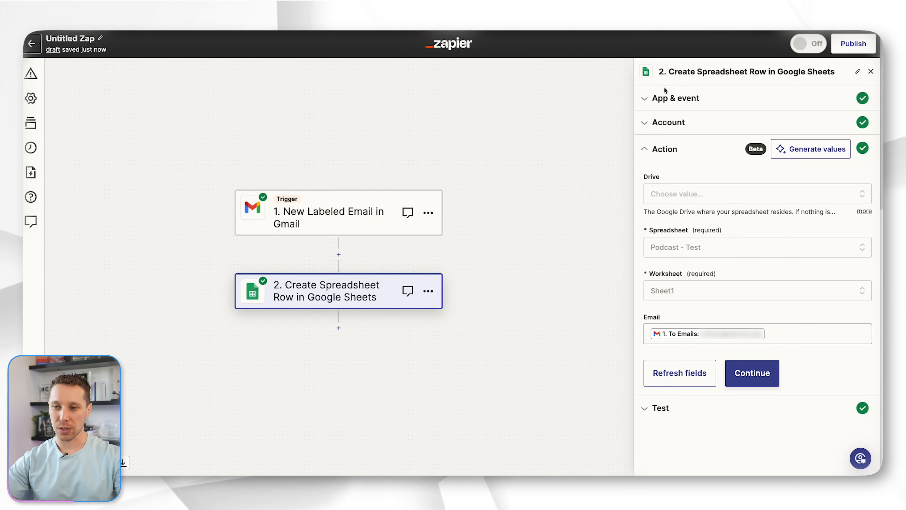
# Search the trigger's available data for name and look through the matching fields
pyautogui.click(794, 332)
pyautogui.click(747, 380)
pyautogui.write('name')
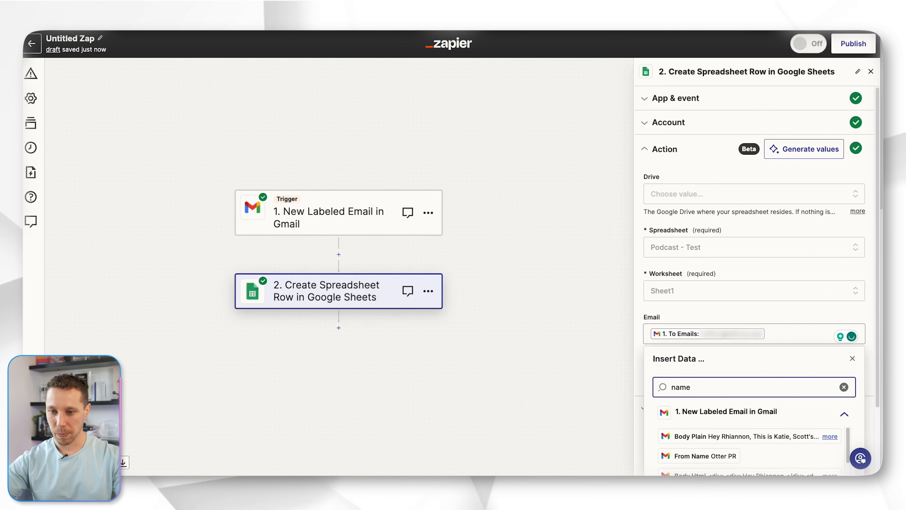
pyautogui.scroll(-3, 748, 378)
pyautogui.scroll(-4, 696, 393)
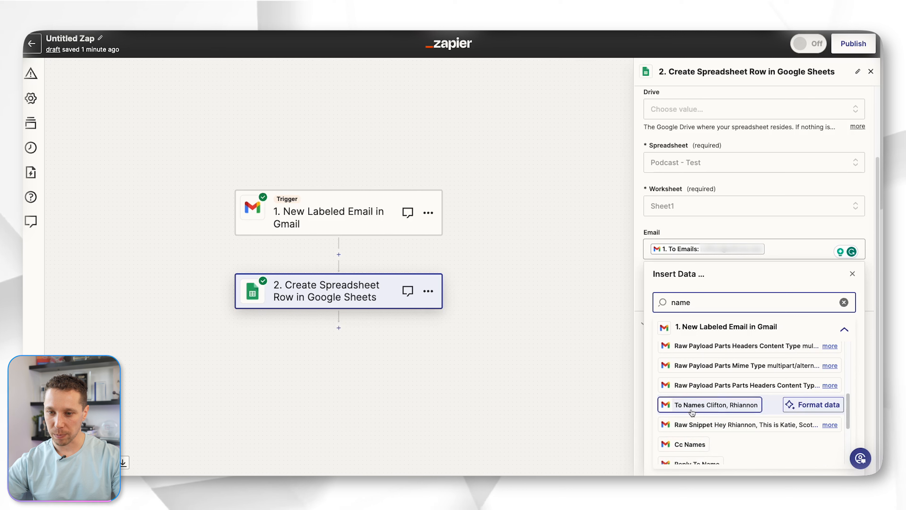
pyautogui.scroll(-3, 692, 412)
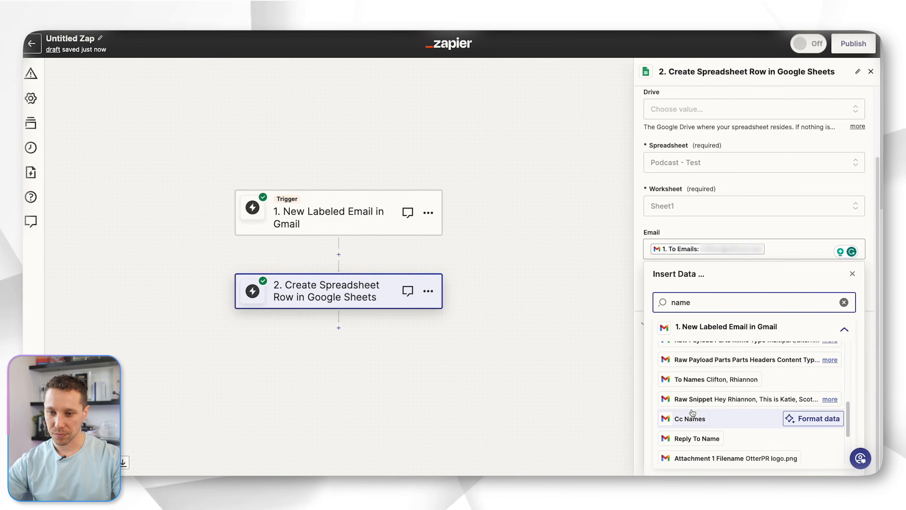
pyautogui.scroll(-3, 693, 412)
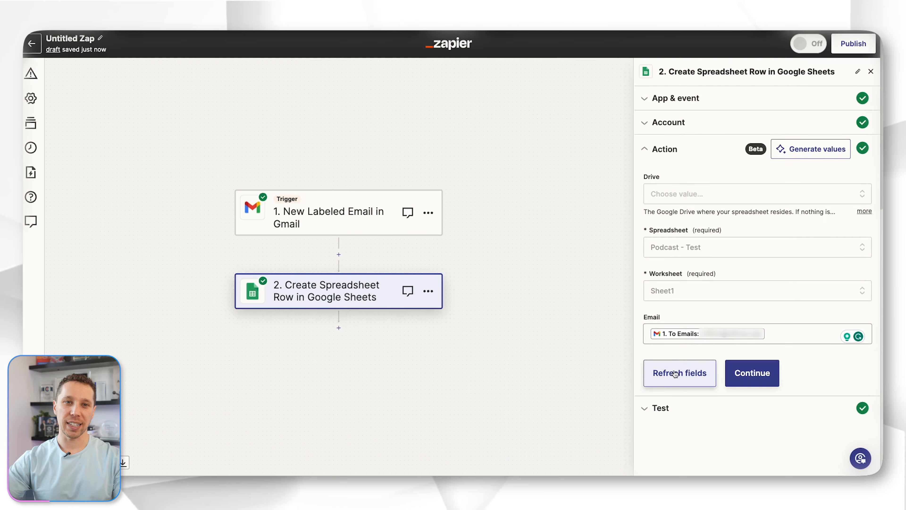
# Add the header Name in cell B1 of the Podcast - Test spreadsheet and refresh the Zap action's fields
pyautogui.click(675, 372)
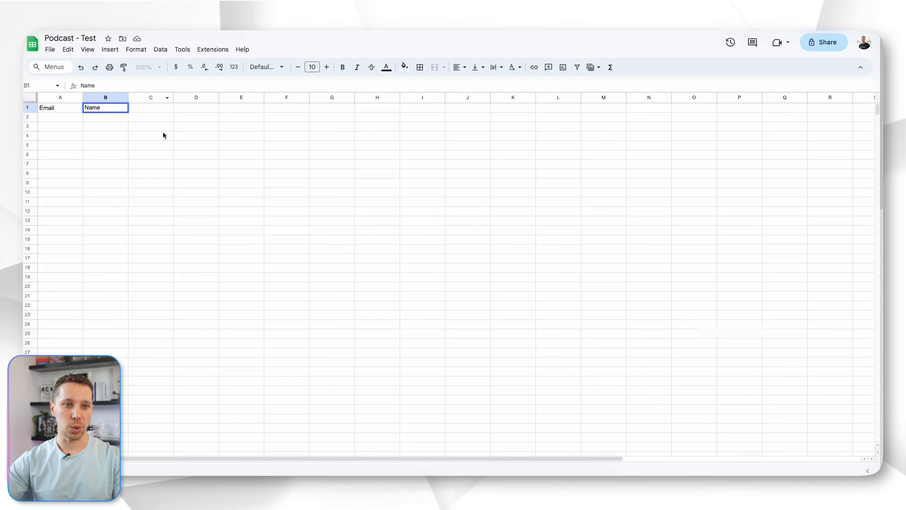
pyautogui.click(164, 135)
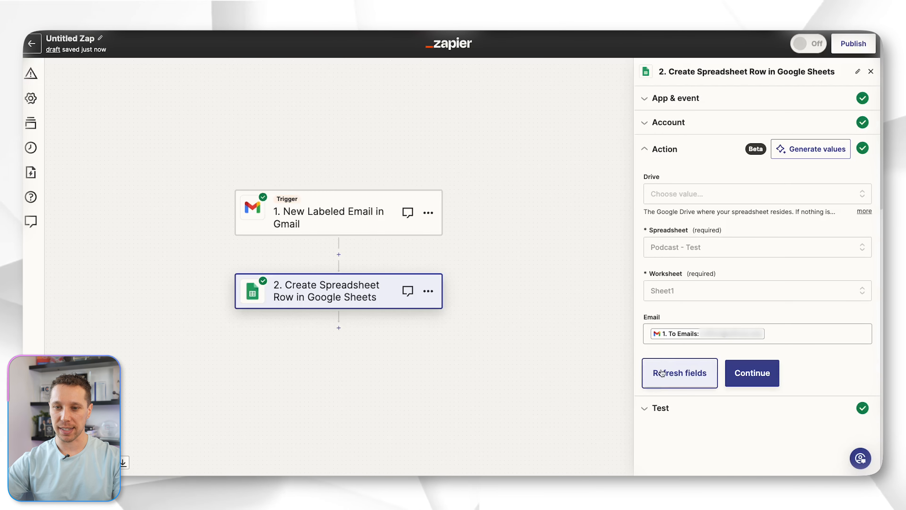
pyautogui.click(662, 373)
# Map the trigger's To Names to the row's Name field and continue to the action's test section
pyautogui.click(698, 376)
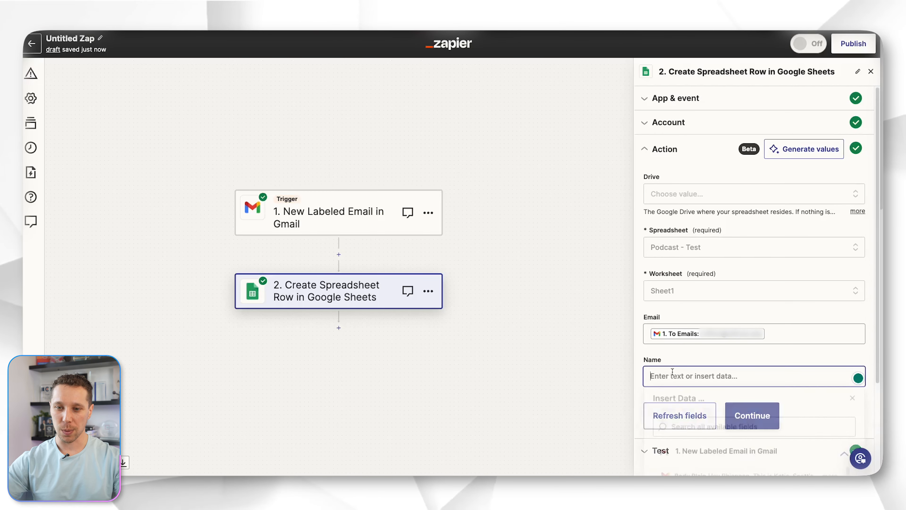
pyautogui.click(698, 429)
pyautogui.write('name')
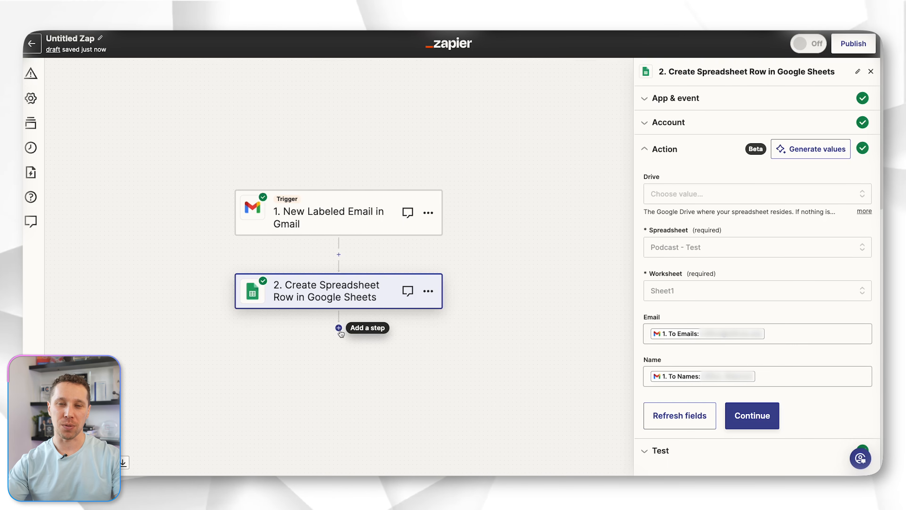
pyautogui.click(760, 421)
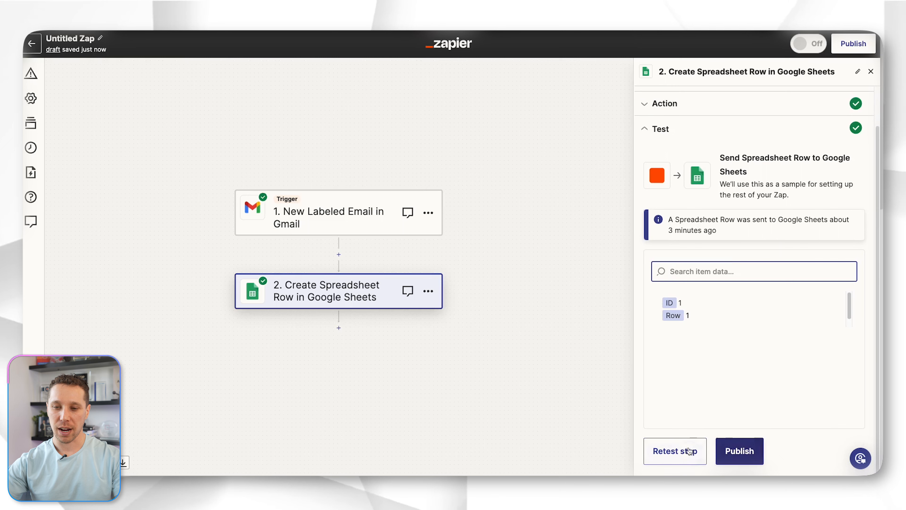
# Add a Gmail action as the third step, after the Create Spreadsheet Row step
pyautogui.click(339, 328)
pyautogui.write('gma')
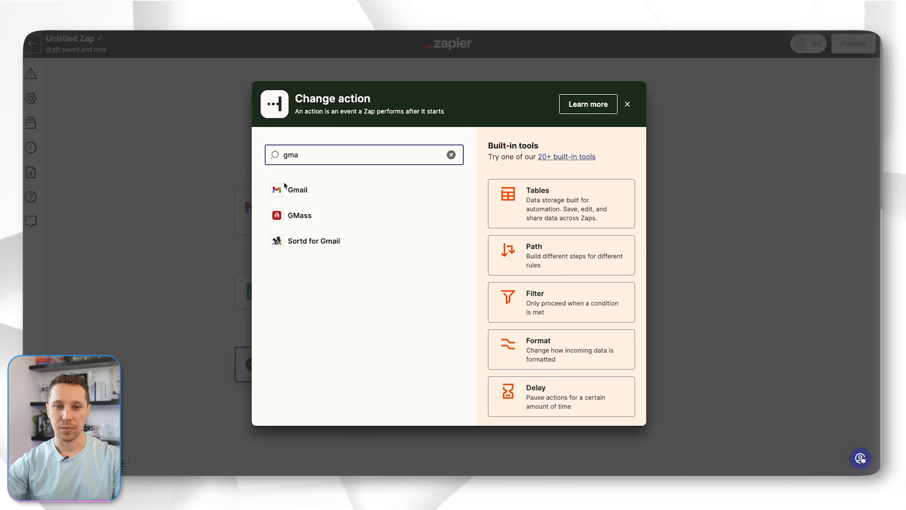
pyautogui.click(286, 190)
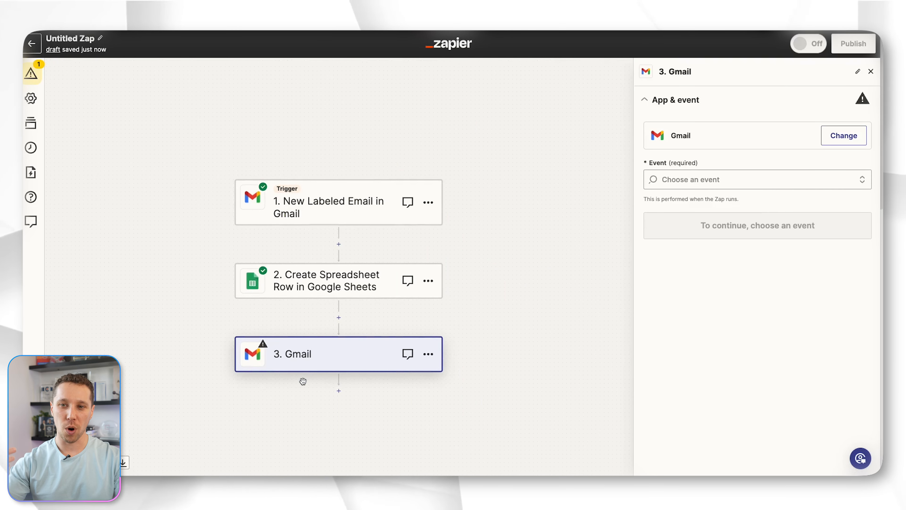
# Set the third step's event to Send Email and continue with the connected Gmail account
pyautogui.click(693, 180)
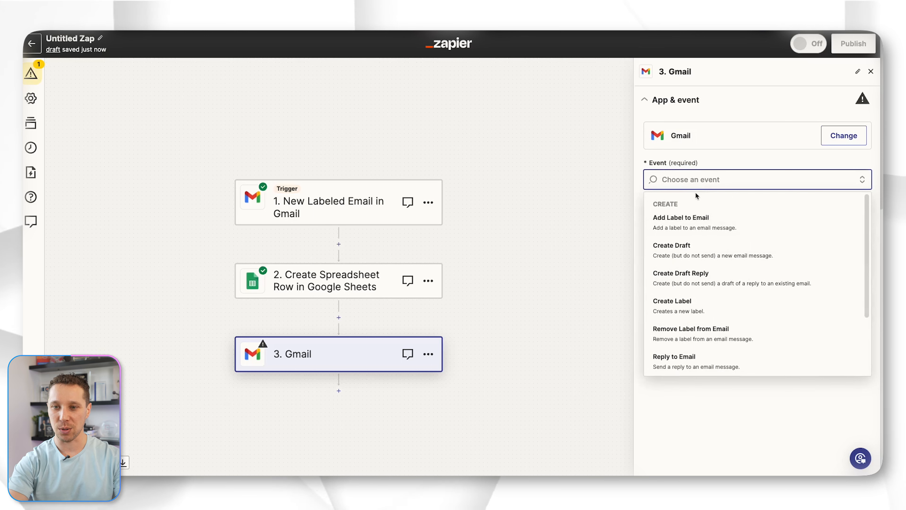
pyautogui.write('send')
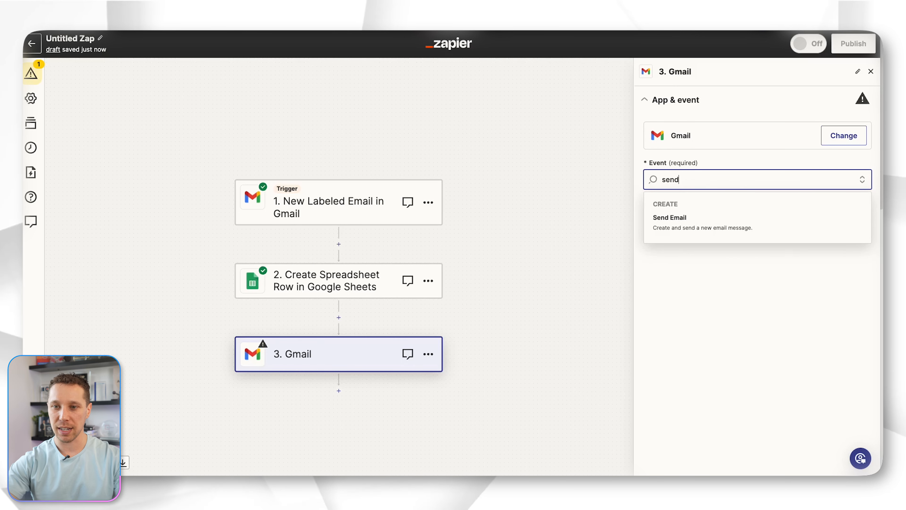
pyautogui.click(692, 230)
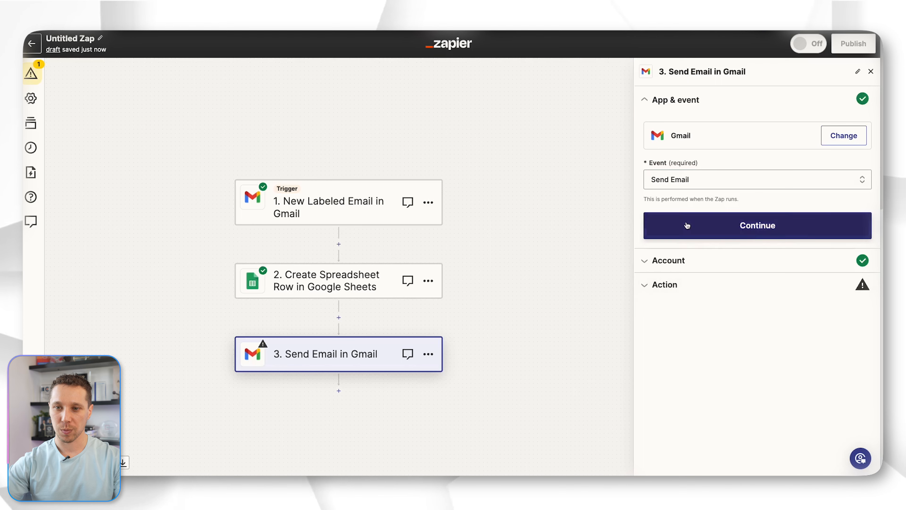
pyautogui.click(686, 227)
pyautogui.click(671, 247)
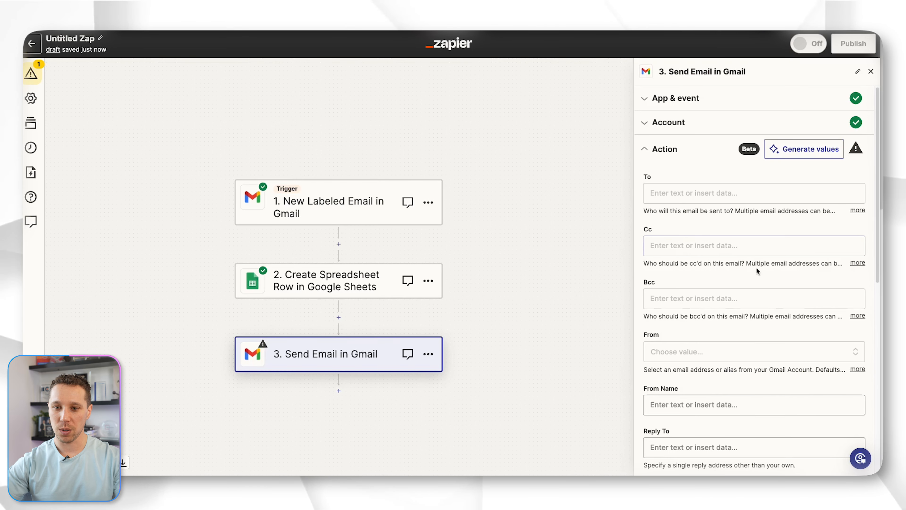
# Set the email's recipient to the trigger's To Emails and choose the company's general email address as the sender
pyautogui.click(672, 194)
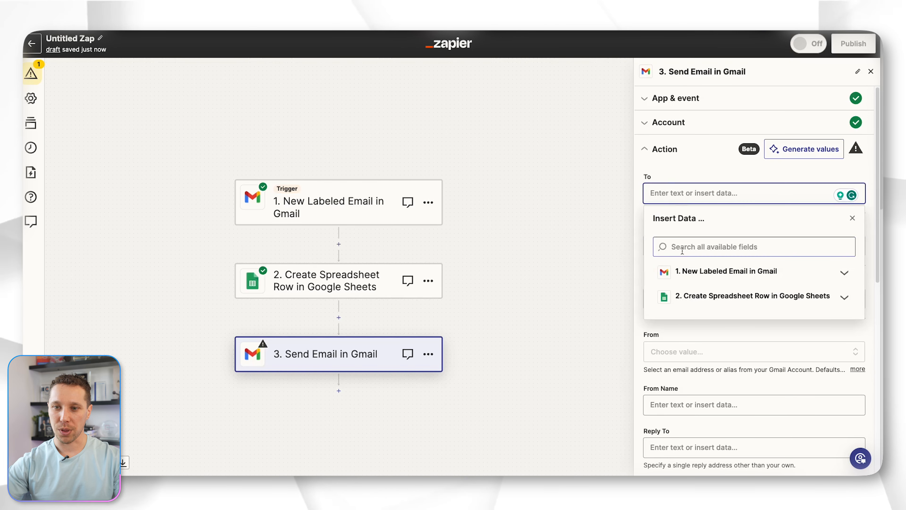
pyautogui.write('e')
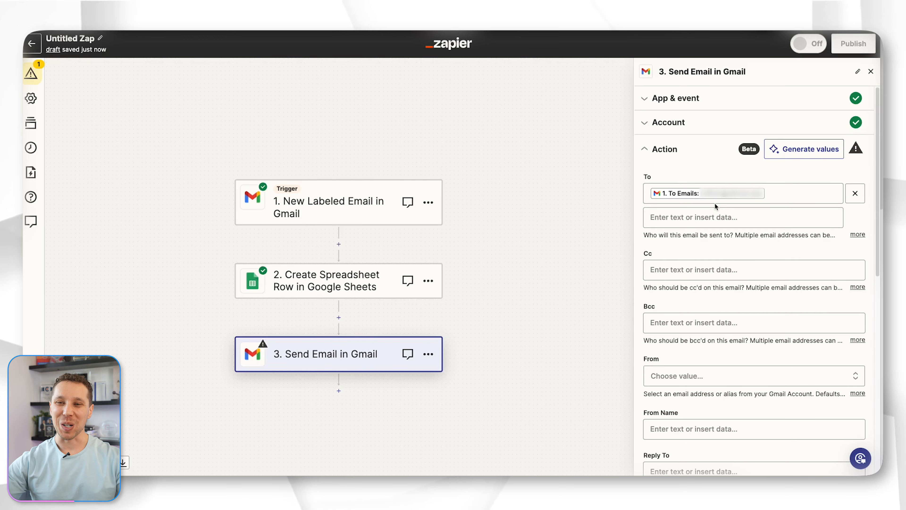
pyautogui.scroll(-2, 689, 250)
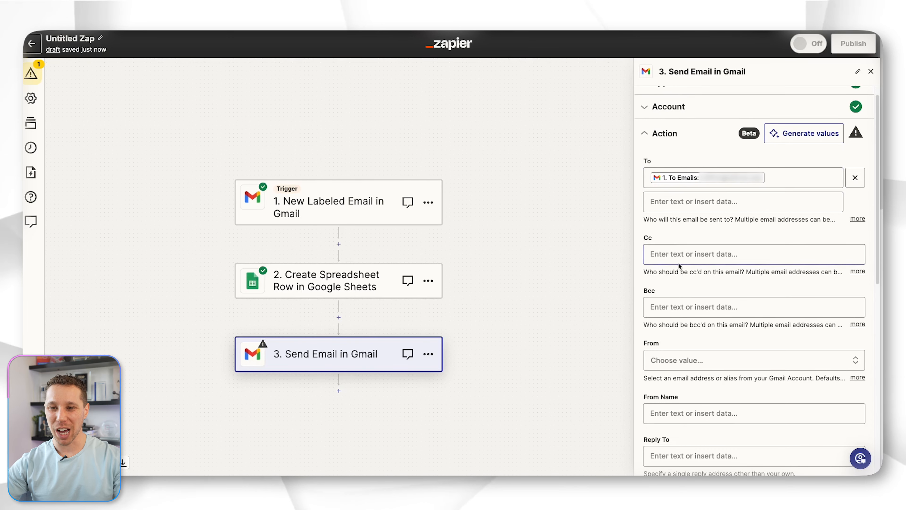
pyautogui.scroll(-2, 681, 282)
pyautogui.click(690, 306)
pyautogui.scroll(-4, 708, 326)
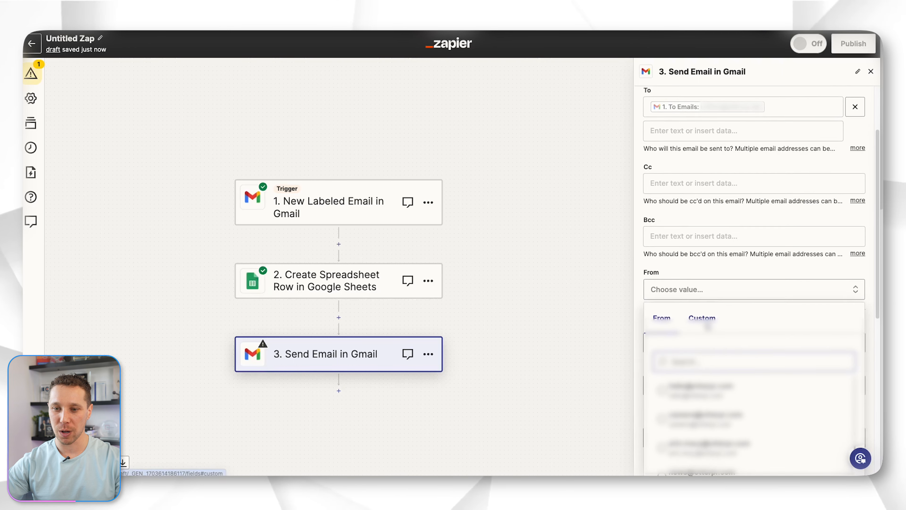
pyautogui.write('e')
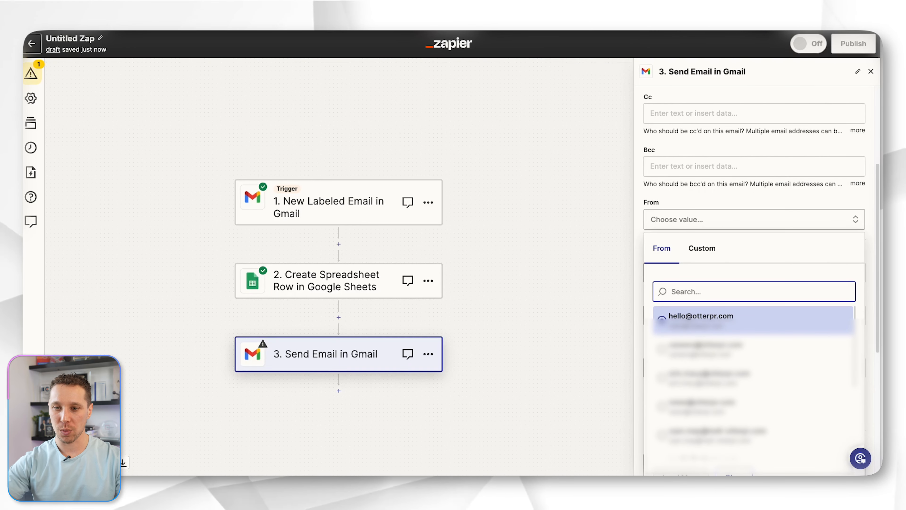
pyautogui.click(700, 319)
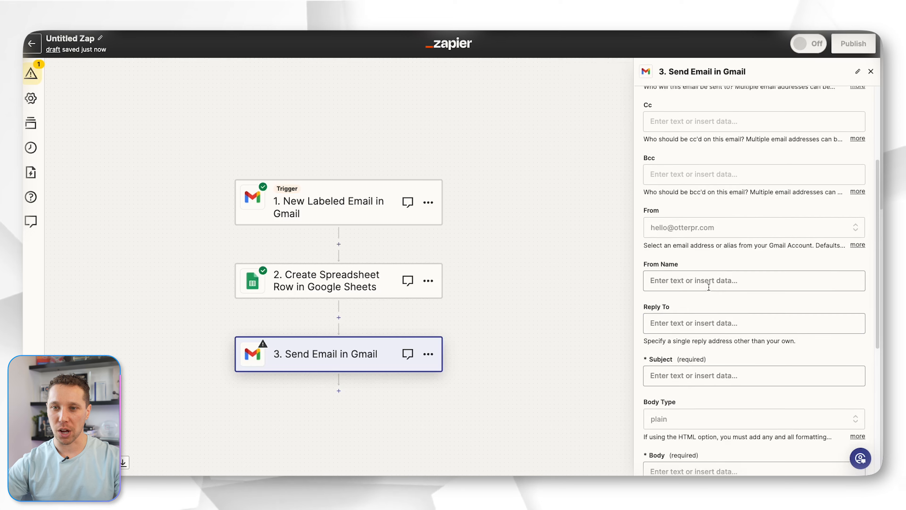
# Write the email body as Hello, the trigger's To Names and a comma, with Thank you! on a separate line below
pyautogui.scroll(-10, 689, 286)
pyautogui.click(678, 297)
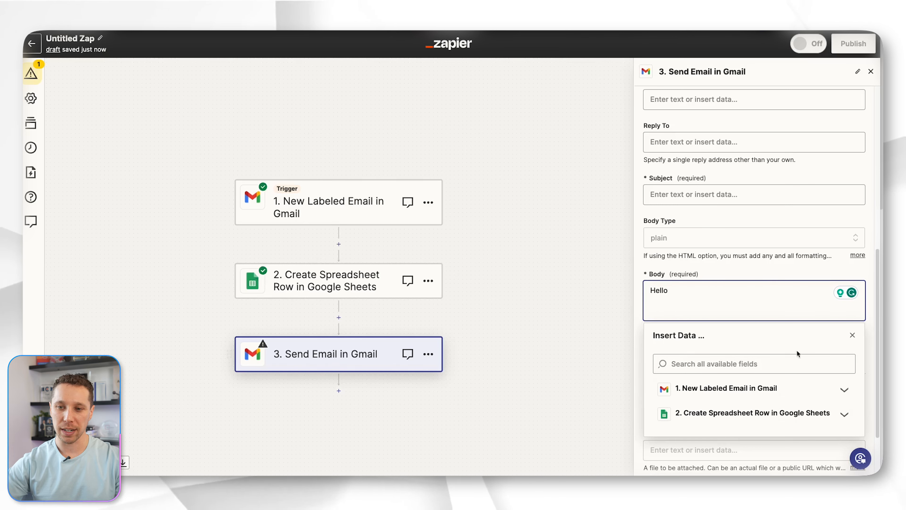
pyautogui.click(725, 389)
pyautogui.click(695, 362)
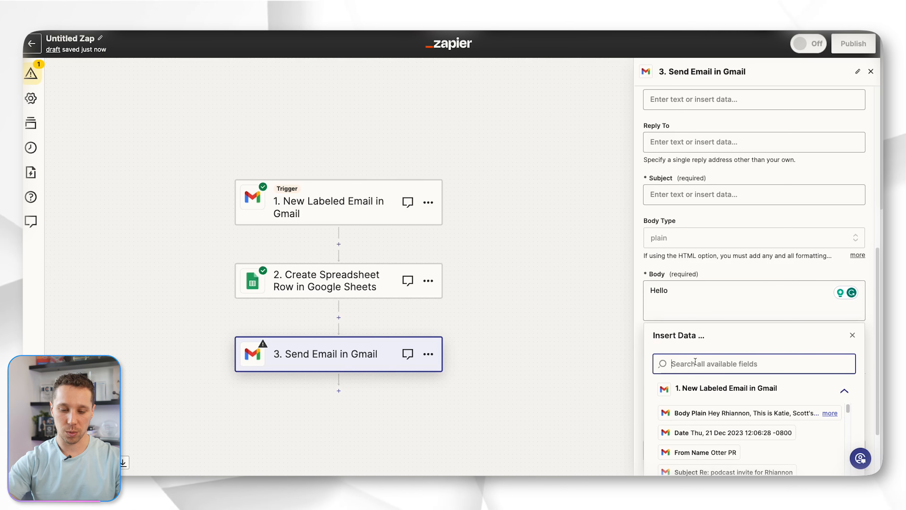
pyautogui.write('name')
pyautogui.scroll(-5, 714, 393)
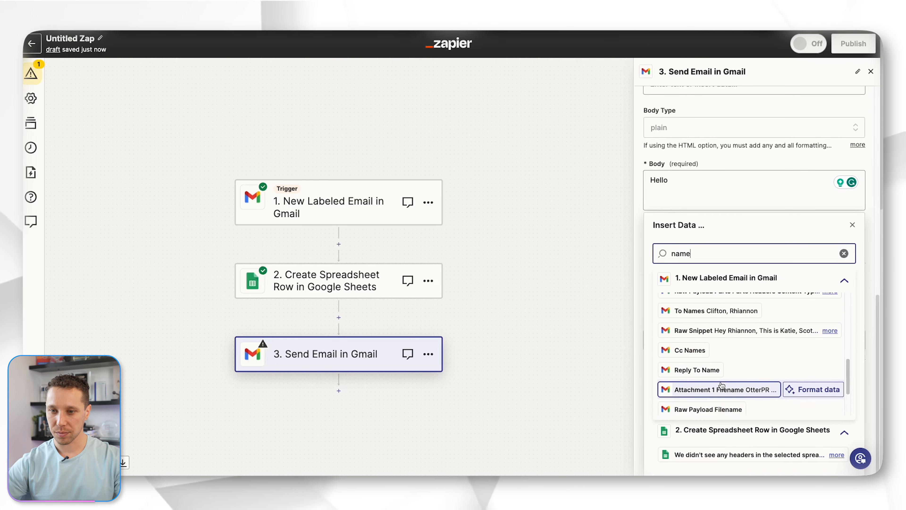
pyautogui.click(714, 315)
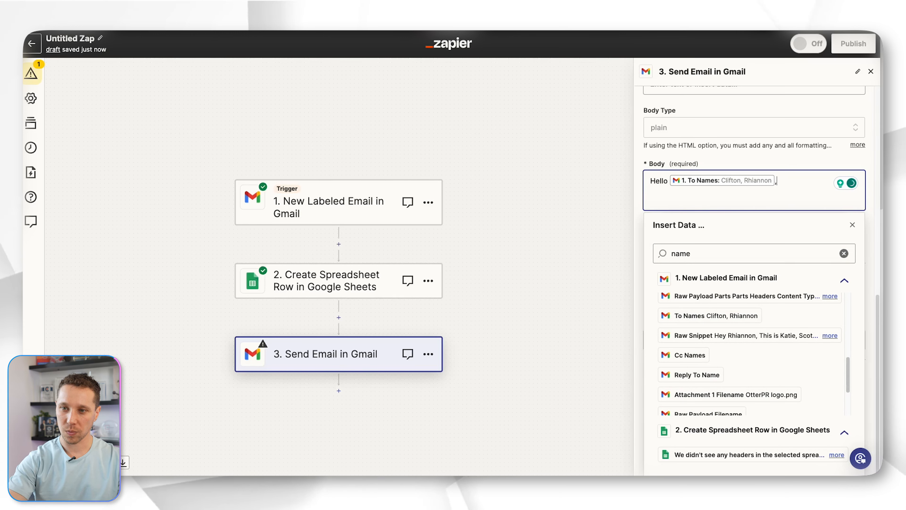
pyautogui.write(',')
pyautogui.press('Return')
pyautogui.press('Return')
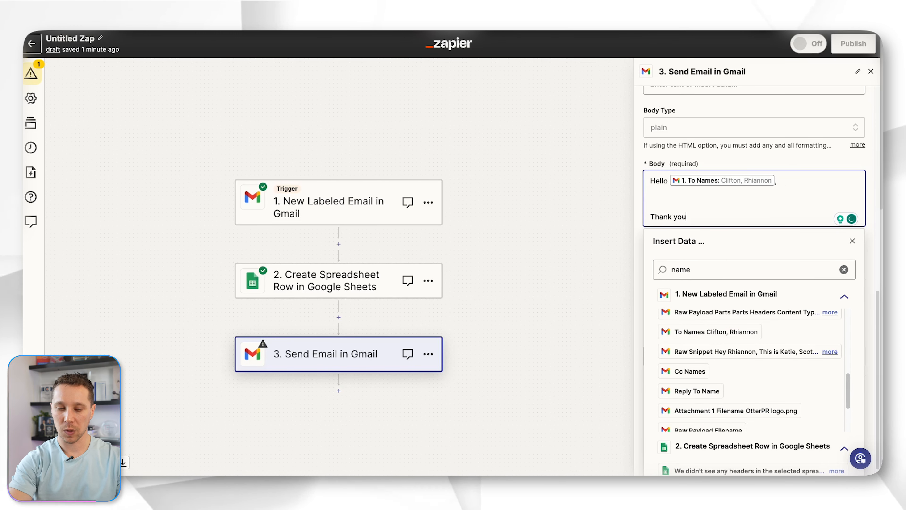
pyautogui.click(615, 198)
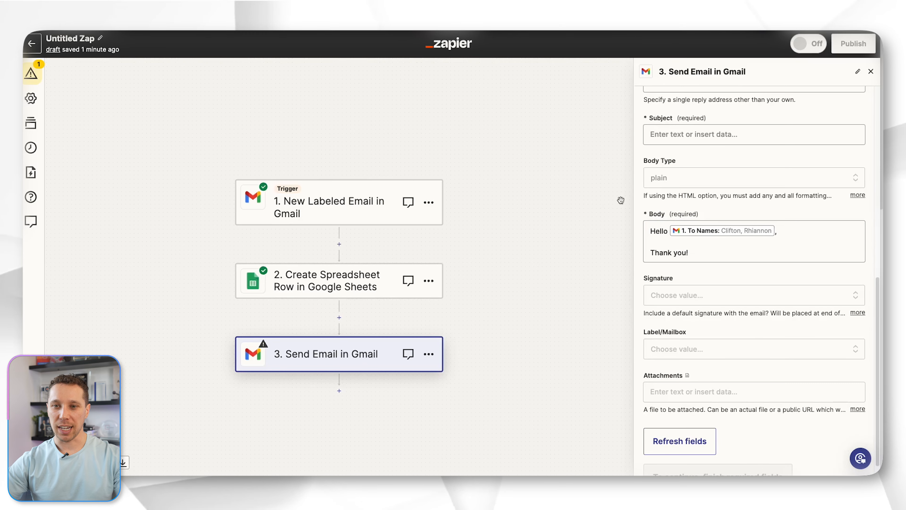